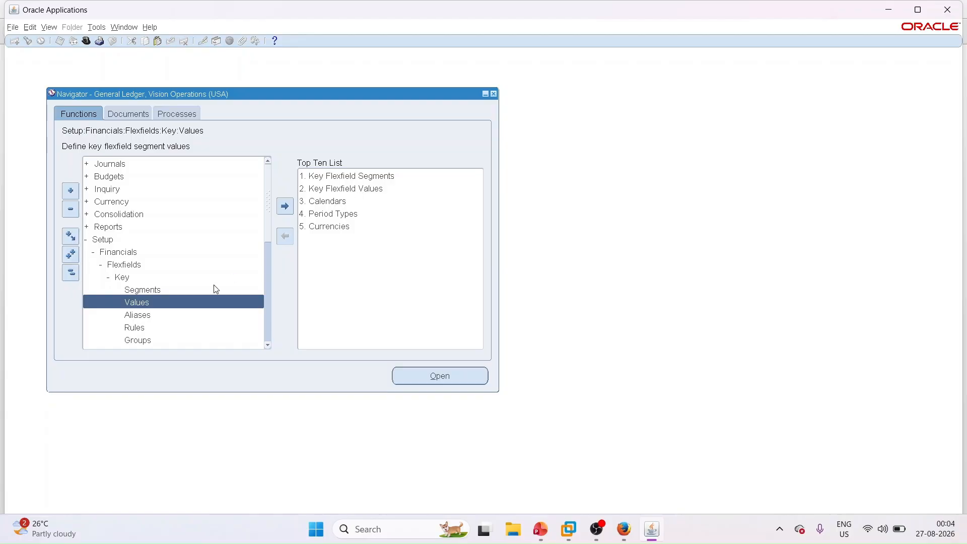
Step: Open the key flexfield segment values form and dismiss the Java update notification
{"action": "left_click", "coordinate": [142, 303]}
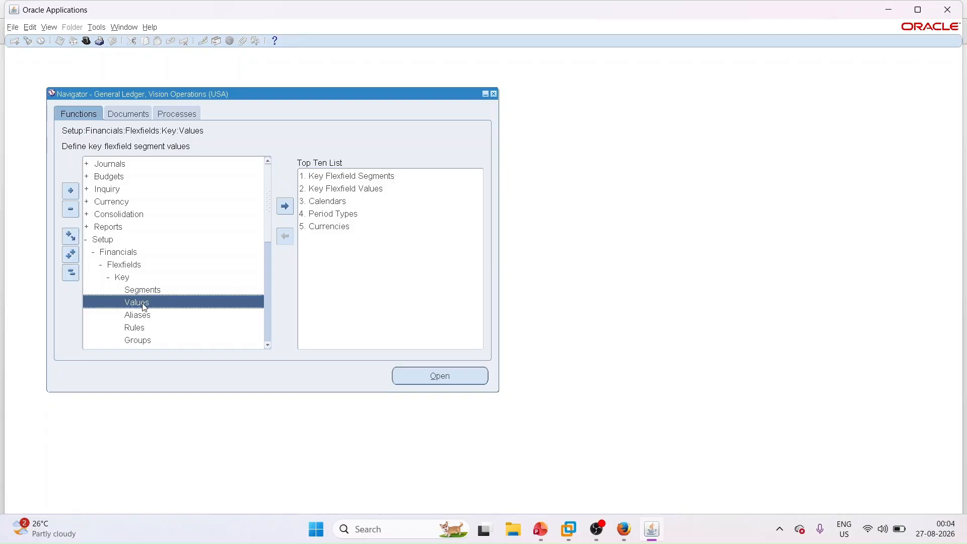
{"action": "double_click", "coordinate": [143, 304]}
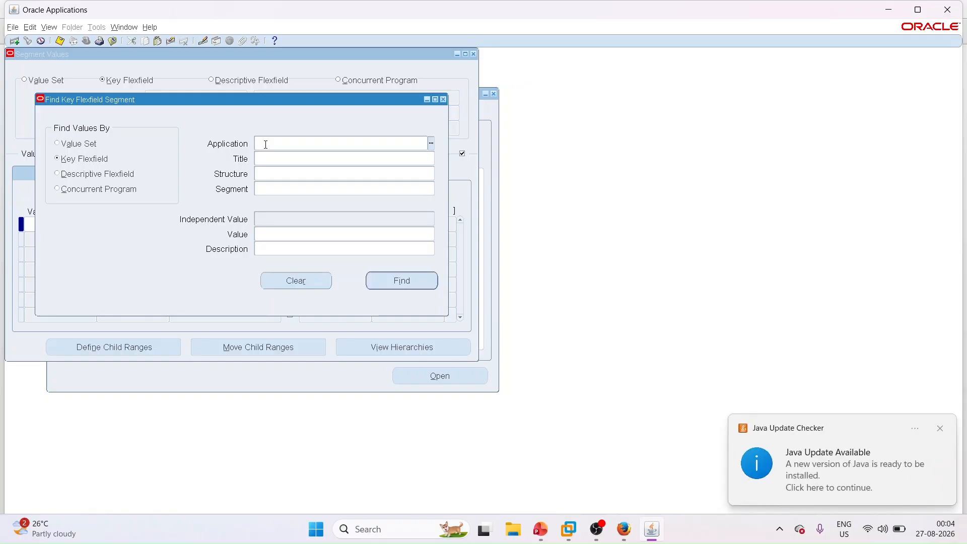
{"action": "left_click", "coordinate": [940, 428]}
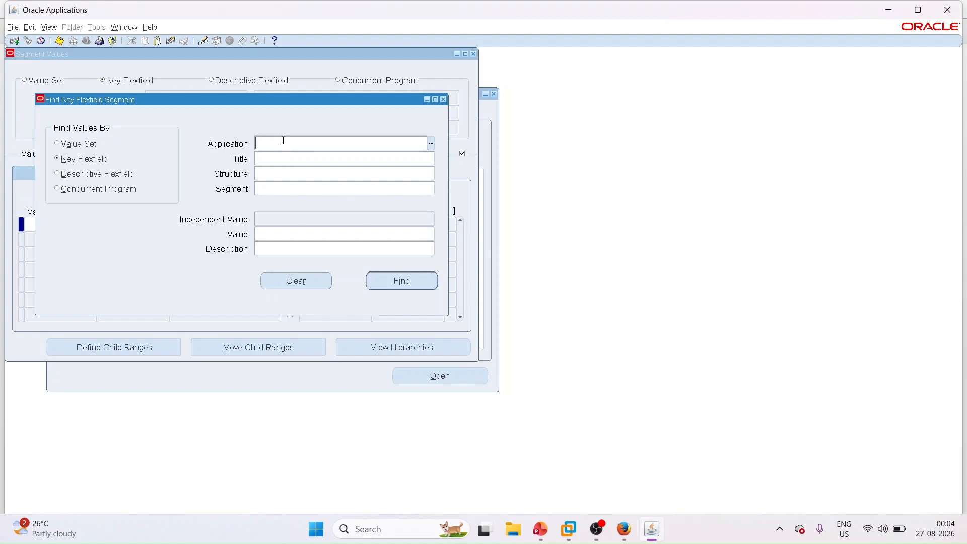
Step: Find the ACCOUNT segment values for General Ledger, Accounting Flexfield, structure ABC_CORPORATE_COA
{"action": "type", "text": "general"}
{"action": "key", "text": "Tab"}
{"action": "type", "text": "acc"}
{"action": "key", "text": "Tab"}
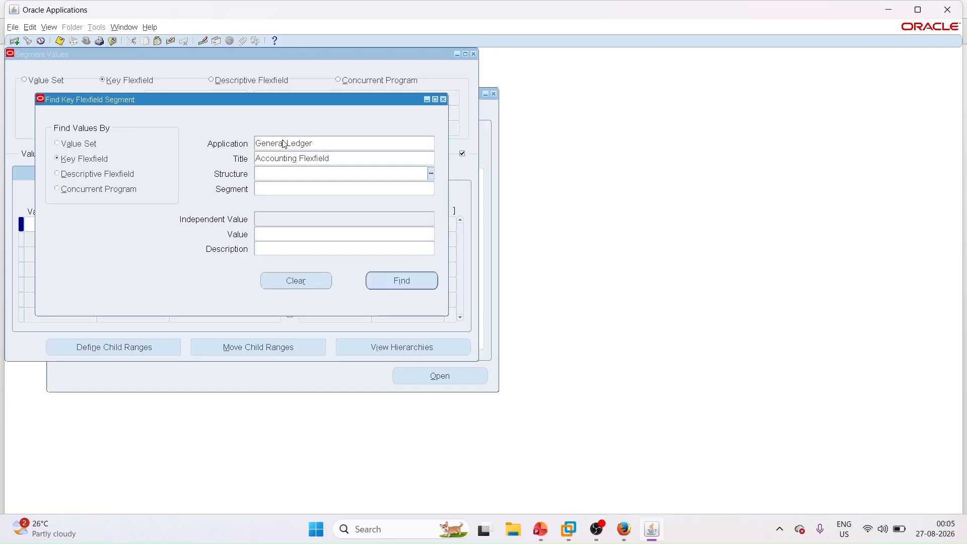
{"action": "type", "text": "abc"}
{"action": "key", "text": "Tab"}
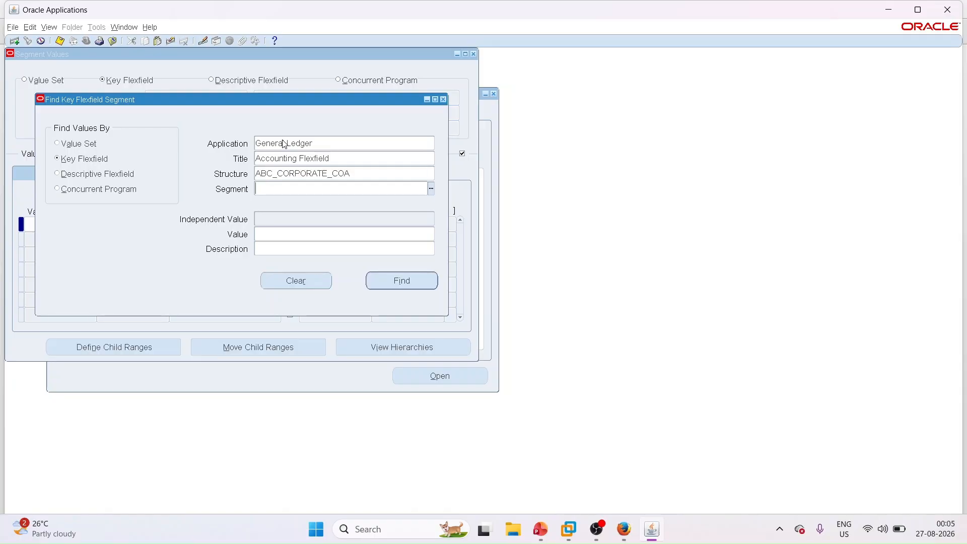
{"action": "type", "text": "acc"}
{"action": "key", "text": "Tab"}
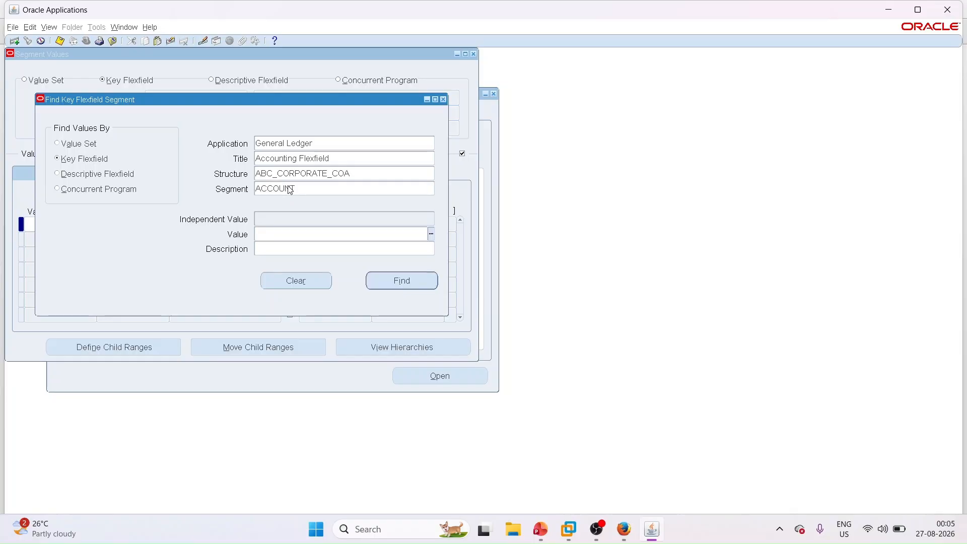
{"action": "left_click", "coordinate": [399, 282]}
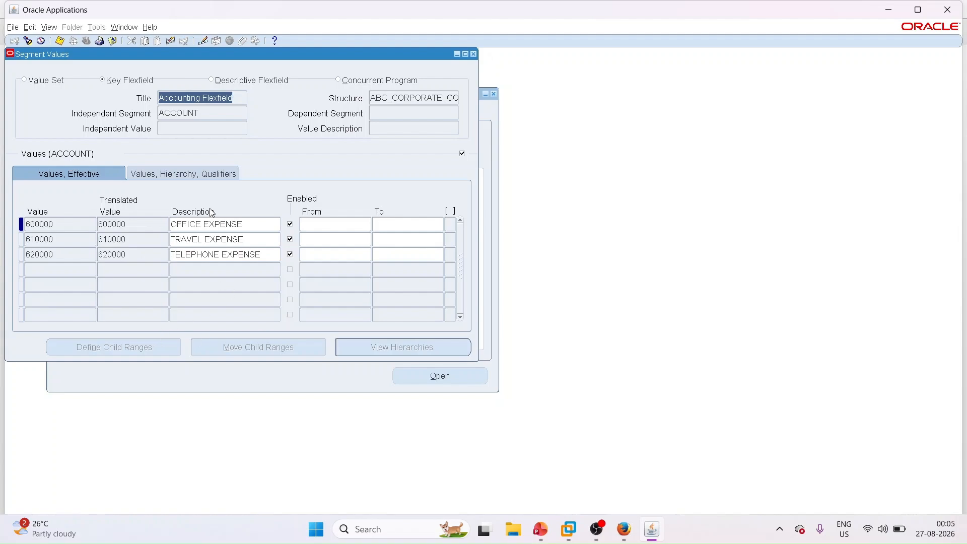
Step: In the hierarchy and qualifiers view, add account value 630000 with the description "Retained Earings"
{"action": "left_click", "coordinate": [195, 173]}
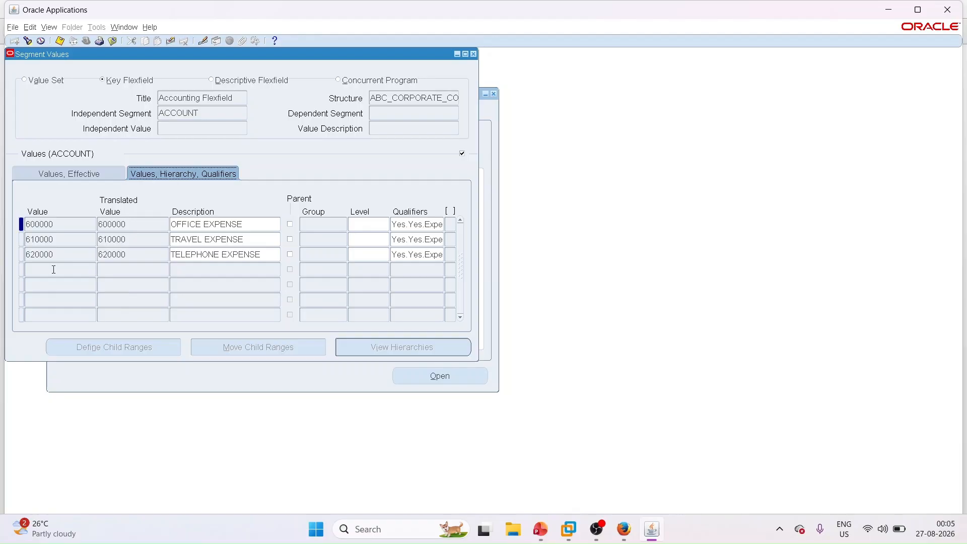
{"action": "left_click", "coordinate": [54, 270]}
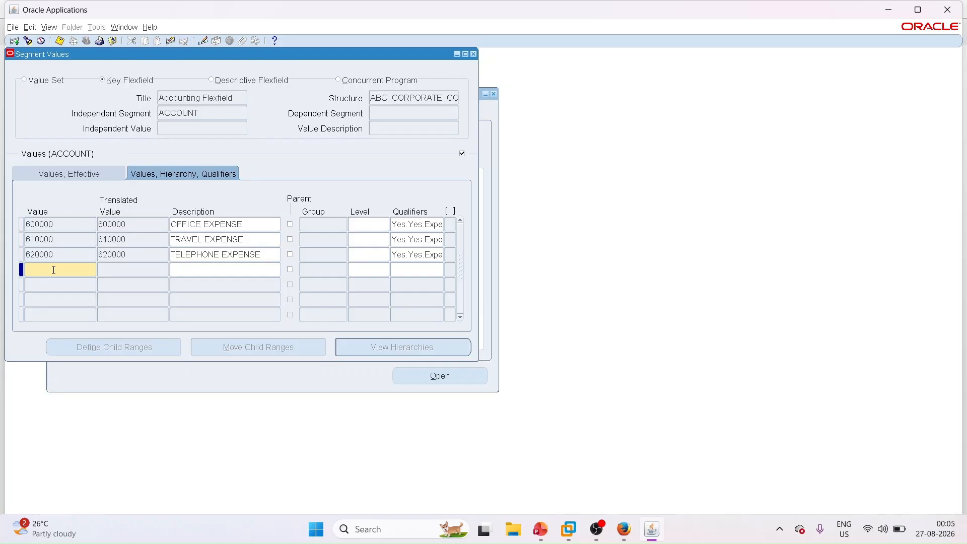
{"action": "type", "text": "630000"}
{"action": "key", "text": "Tab"}
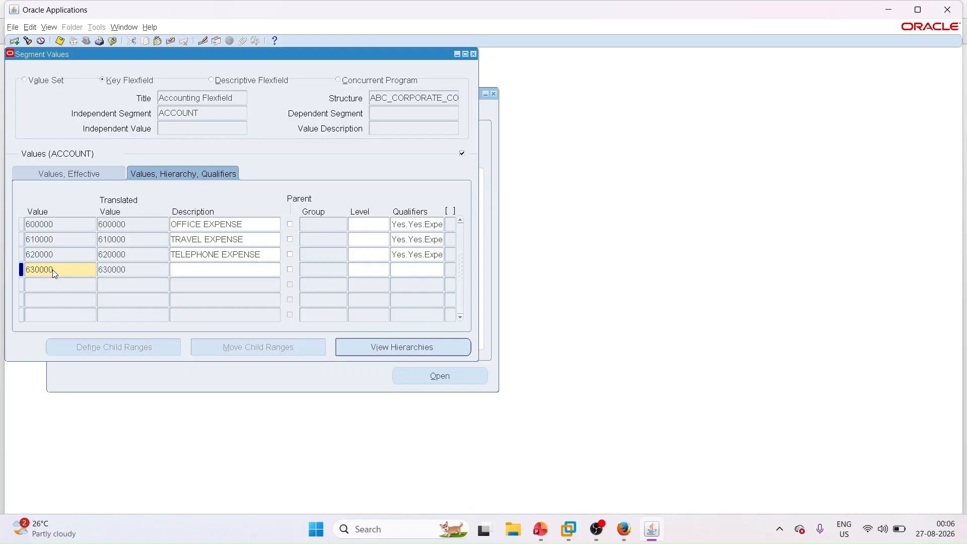
{"action": "type", "text": "Retained earings"}
{"action": "left_click", "coordinate": [212, 272]}
{"action": "key", "text": "BackSpace"}
{"action": "type", "text": "E"}
Step: Set the account type qualifier of value 630000 to the Ownership/Stockholder option and accept the qualifiers
{"action": "left_click", "coordinate": [408, 271]}
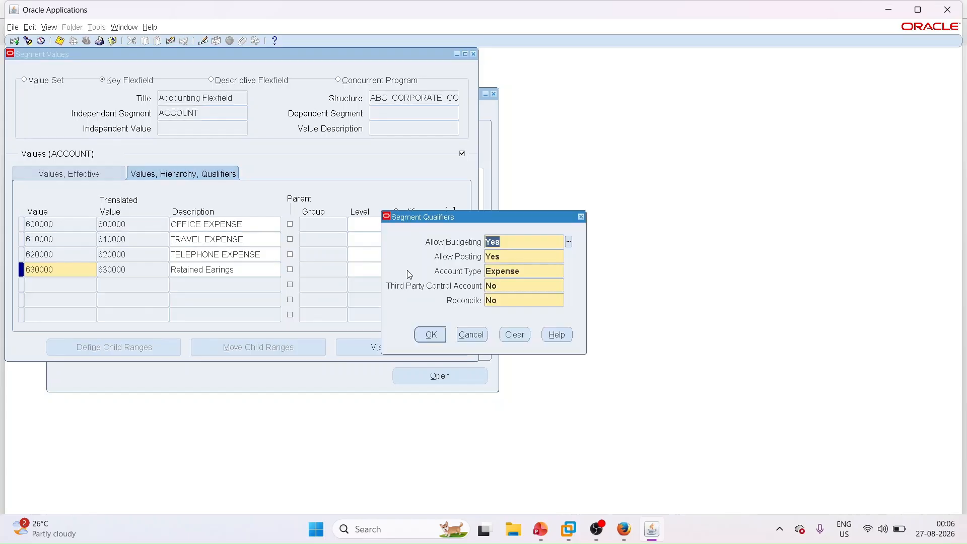
{"action": "left_click", "coordinate": [535, 269]}
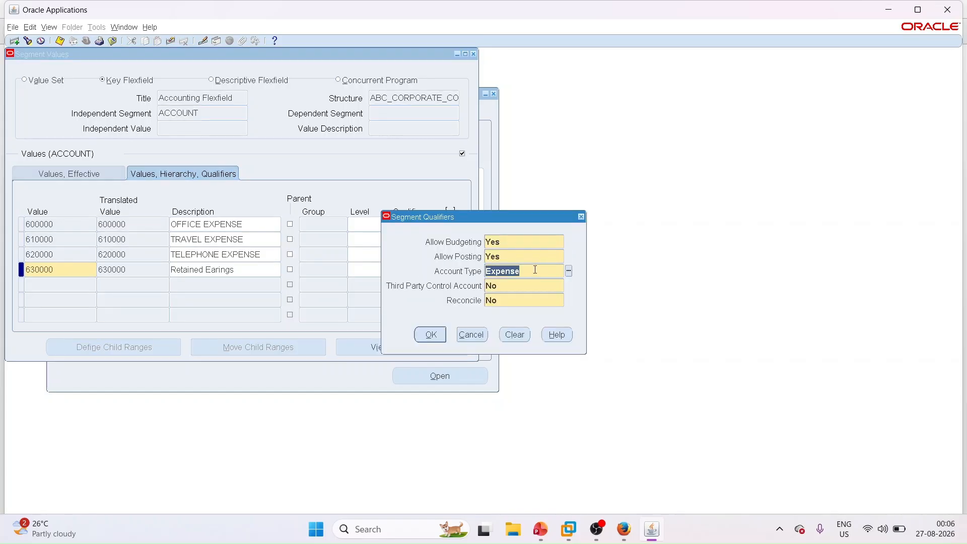
{"action": "left_click", "coordinate": [568, 272]}
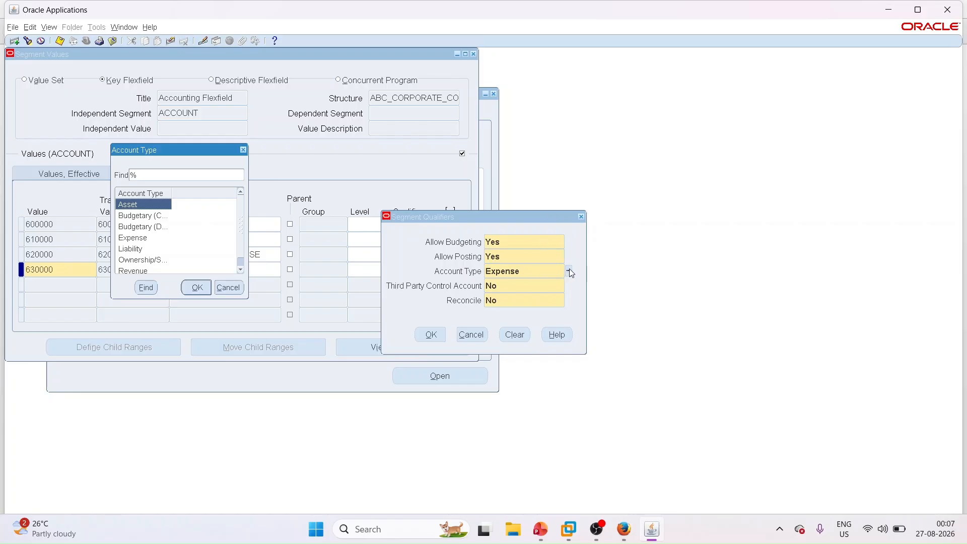
{"action": "left_click", "coordinate": [143, 260]}
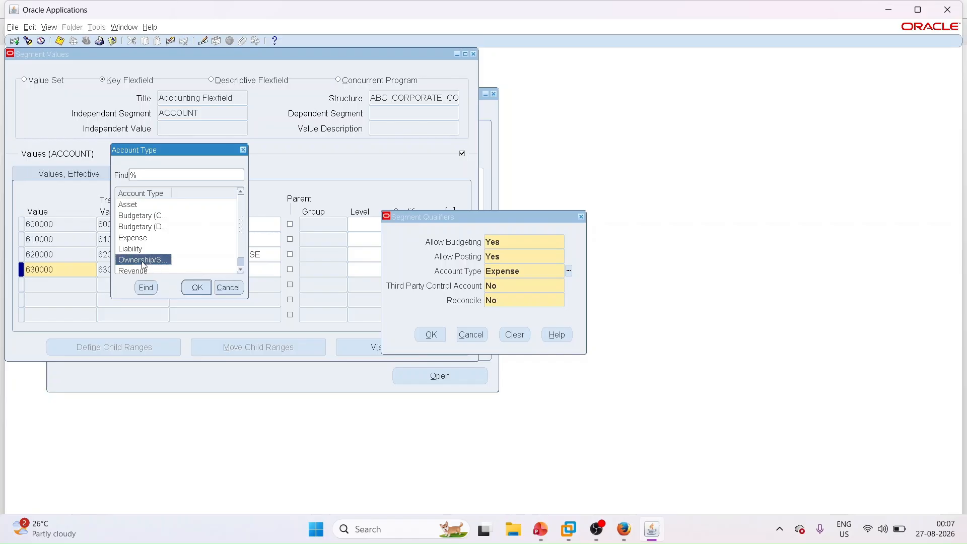
{"action": "left_click", "coordinate": [197, 288]}
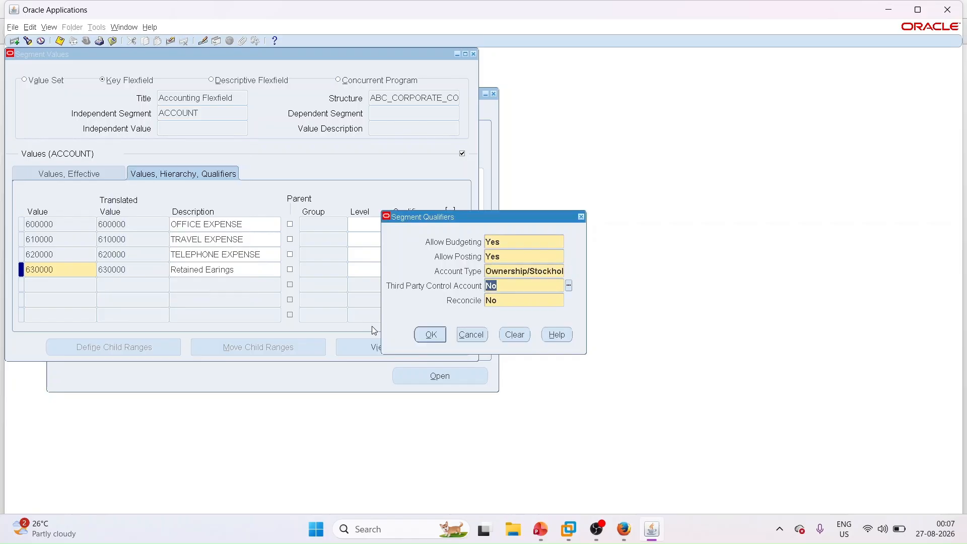
{"action": "left_click", "coordinate": [429, 335]}
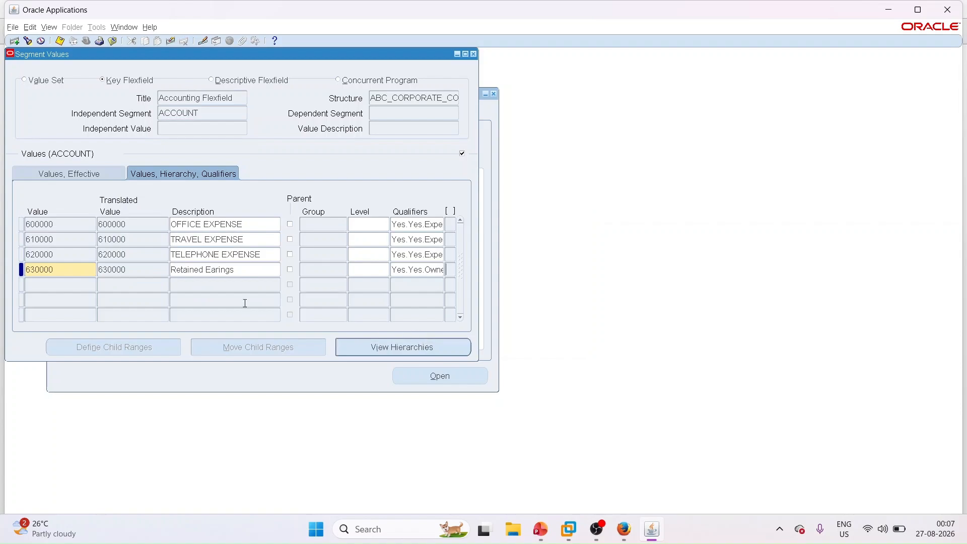
Step: Save the new 630000 account value and close the Segment Values form
{"action": "left_click", "coordinate": [243, 268]}
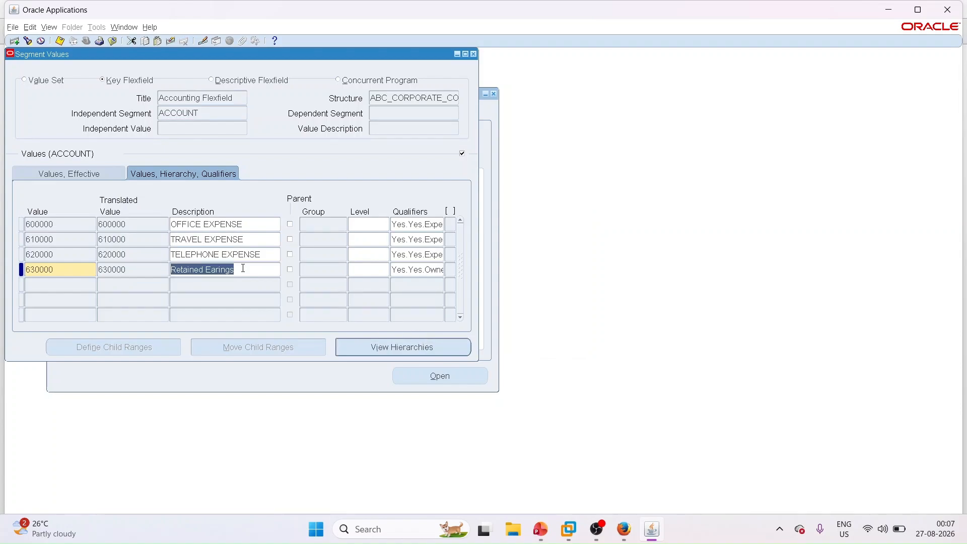
{"action": "key", "text": "ctrl+s"}
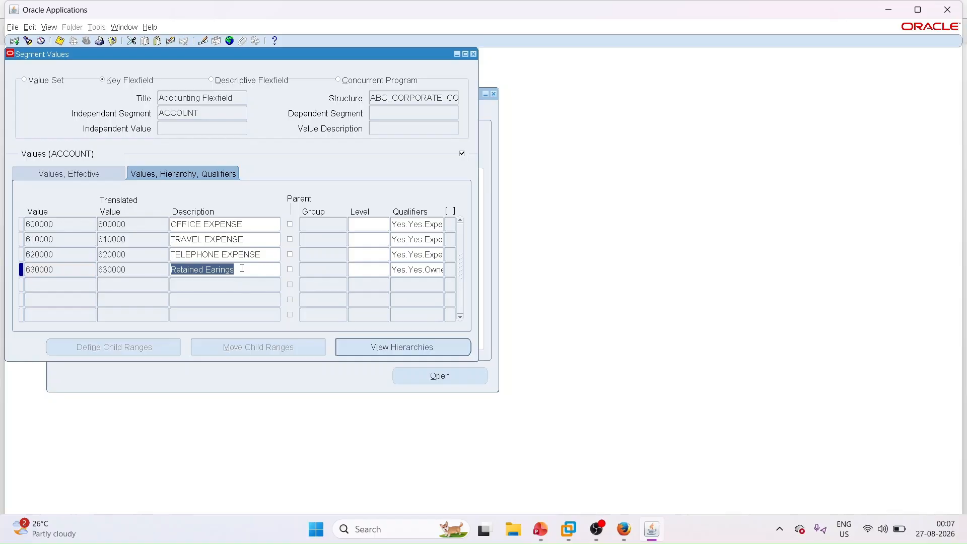
{"action": "left_click", "coordinate": [61, 44]}
{"action": "left_click", "coordinate": [473, 54]}
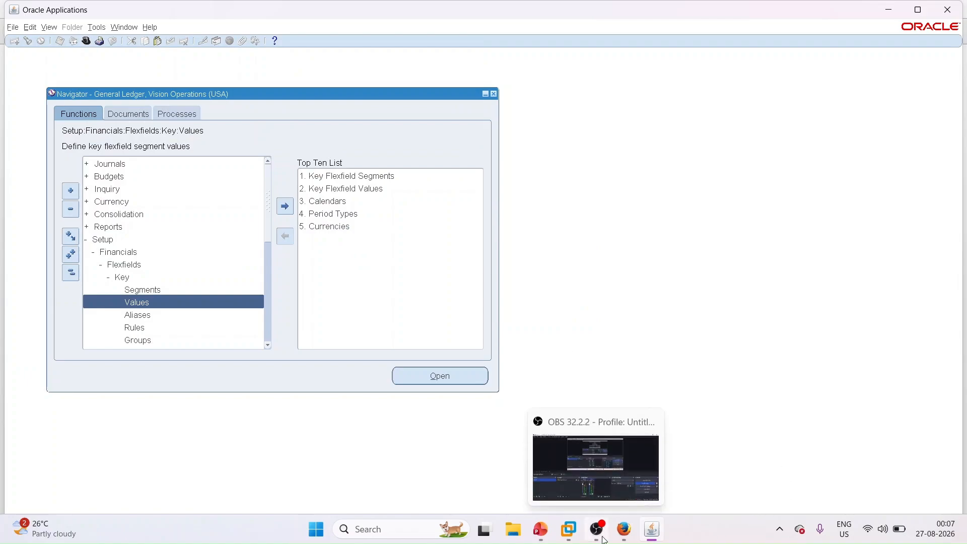
Step: Switch to the PowerPoint presentation to review the slide on ledger components
{"action": "left_click", "coordinate": [547, 534]}
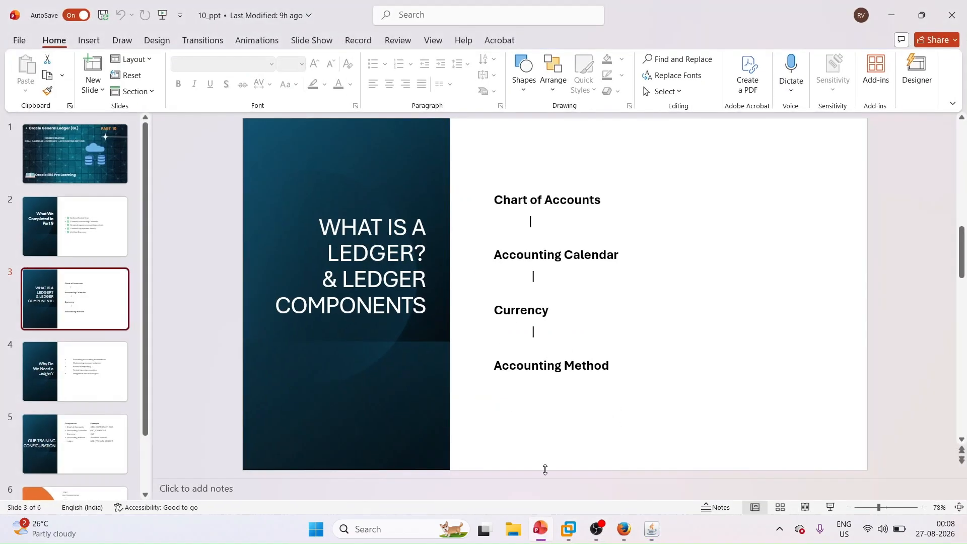
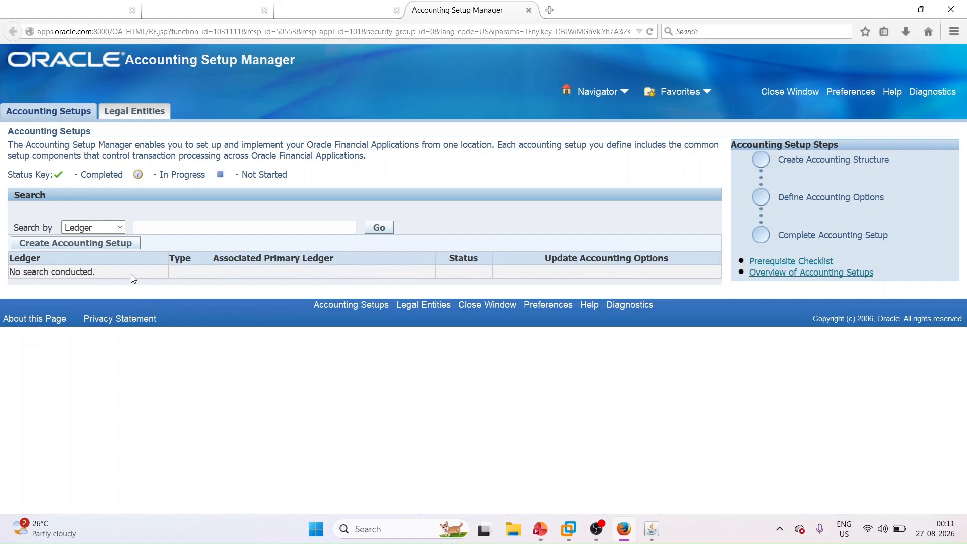
Step: Start a new accounting setup, skip assigning legal entities, and name the primary ledger ABC_PRIMARY_LEDGER
{"action": "left_click", "coordinate": [115, 245]}
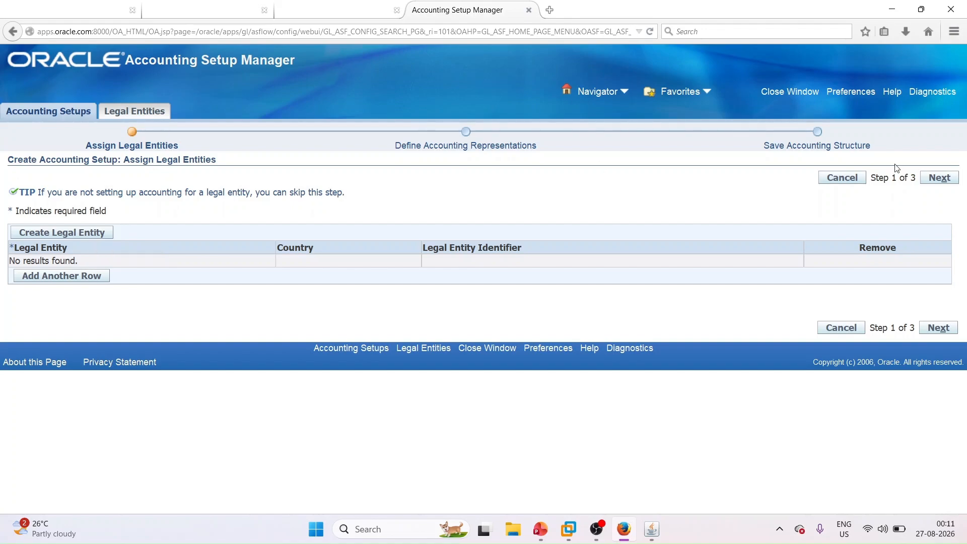
{"action": "left_click", "coordinate": [935, 180]}
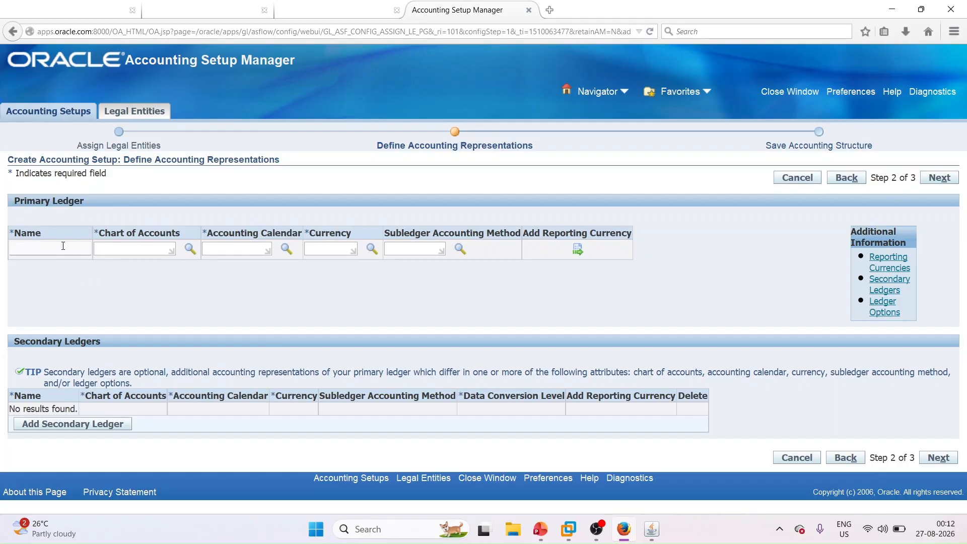
{"action": "key", "text": "Caps_Lock"}
{"action": "type", "text": "ABC"}
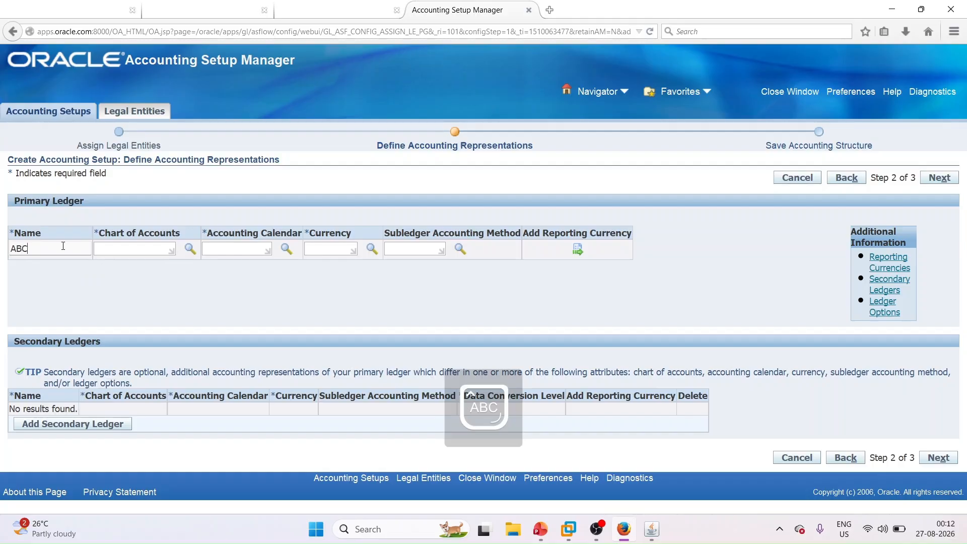
{"action": "type", "text": "_"}
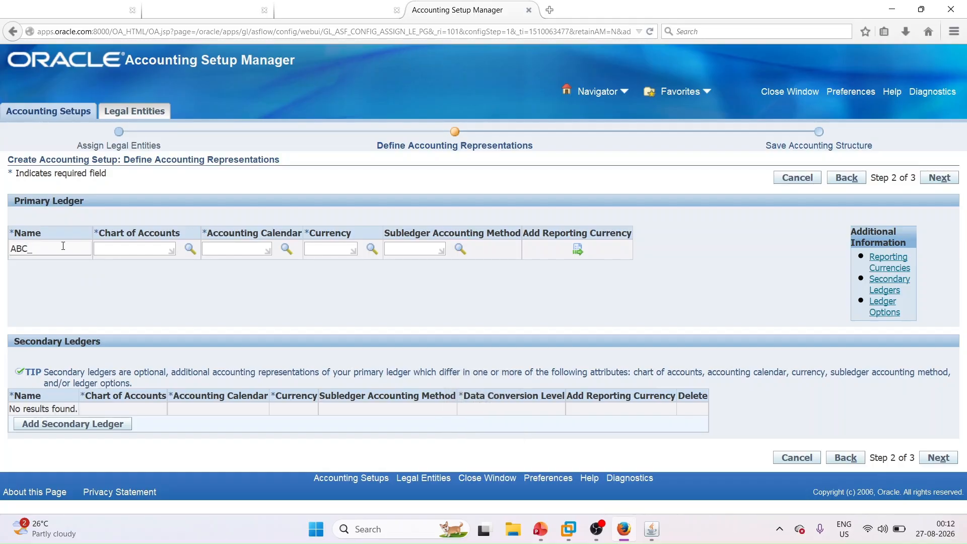
{"action": "type", "text": "PRIMARY_LEDGER"}
Step: Search the charts of accounts for ABC and assign ABC_CORPORATE_COA to the primary ledger
{"action": "left_click", "coordinate": [190, 251]}
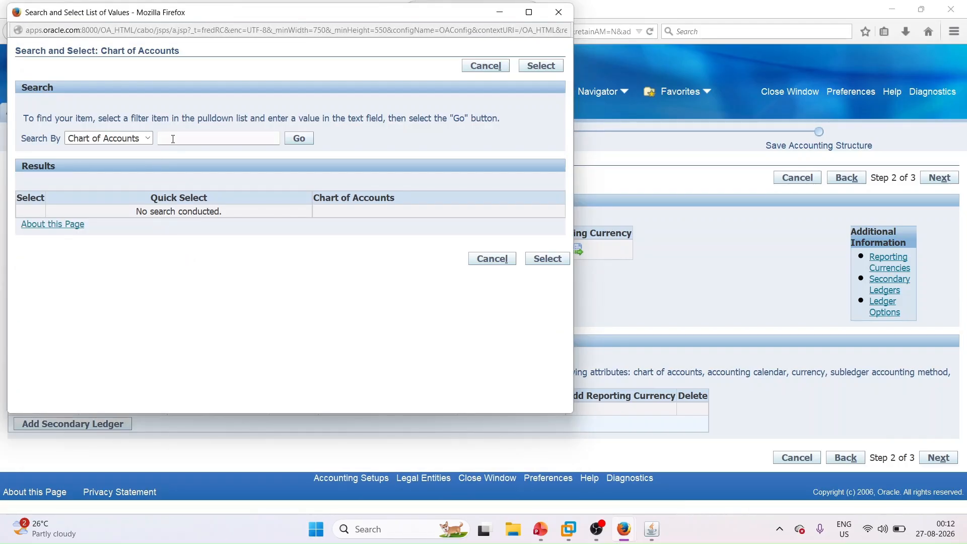
{"action": "left_click", "coordinate": [172, 143]}
{"action": "type", "text": "ABC"}
{"action": "left_click", "coordinate": [300, 141]}
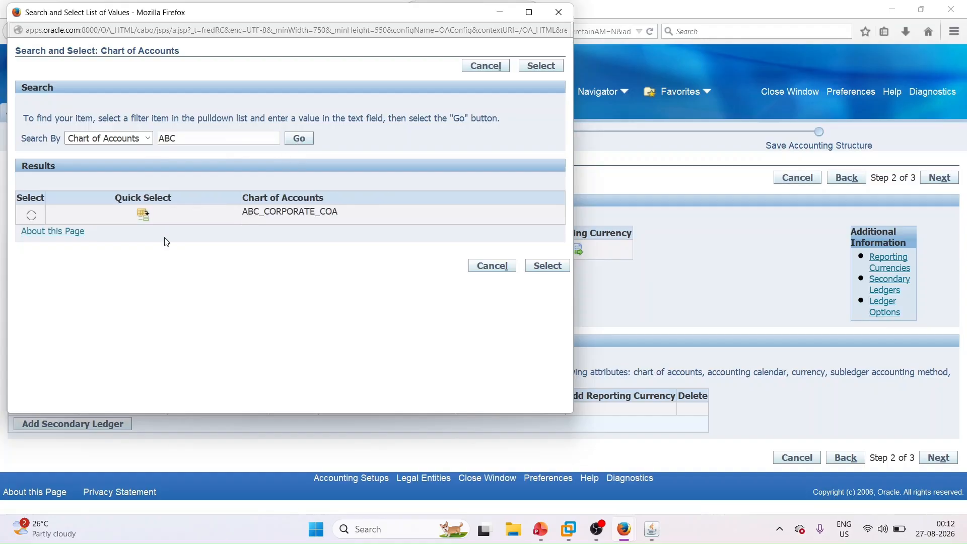
{"action": "left_click", "coordinate": [143, 215]}
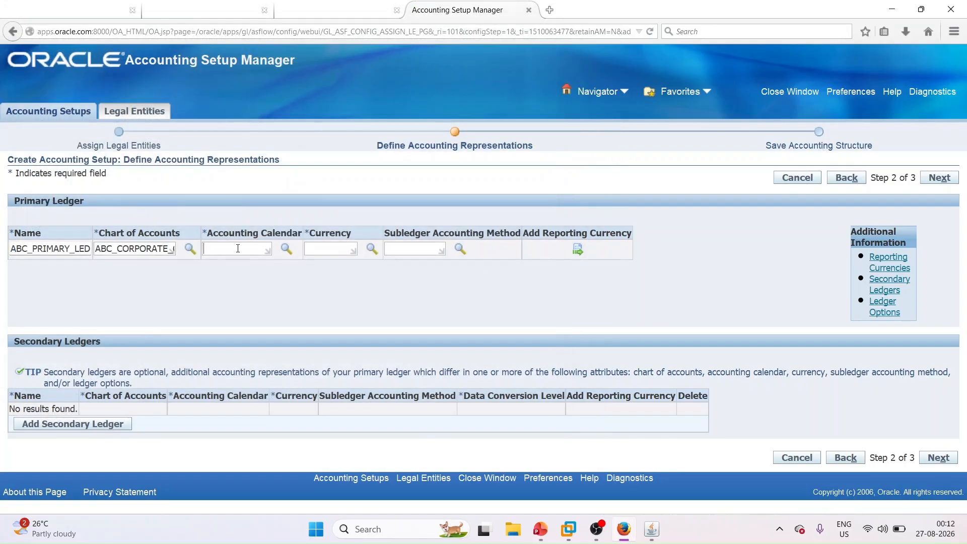
Step: Set the primary ledger's accounting calendar to ABC_CALENDAR and its currency to INR
{"action": "type", "text": "ABC"}
{"action": "key", "text": "Tab"}
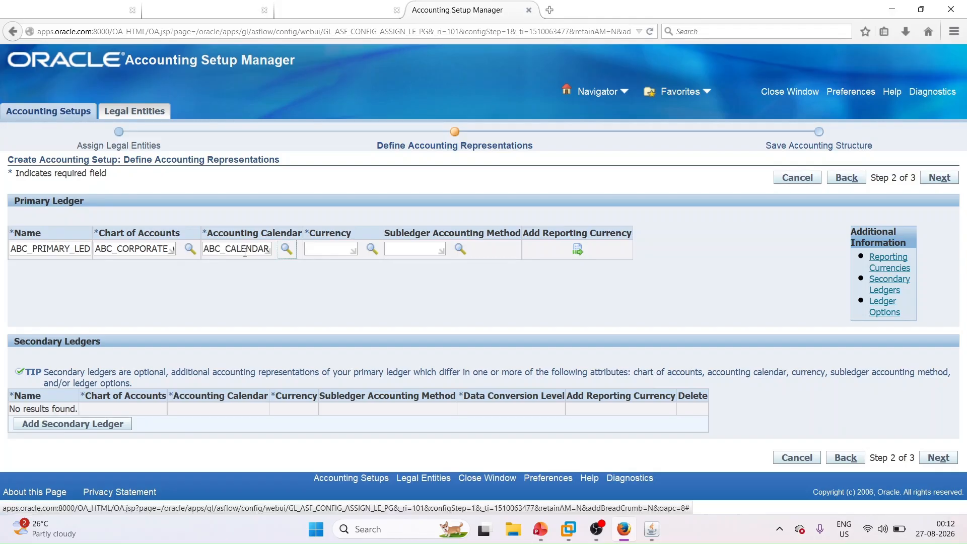
{"action": "left_click", "coordinate": [327, 250]}
{"action": "type", "text": "INR"}
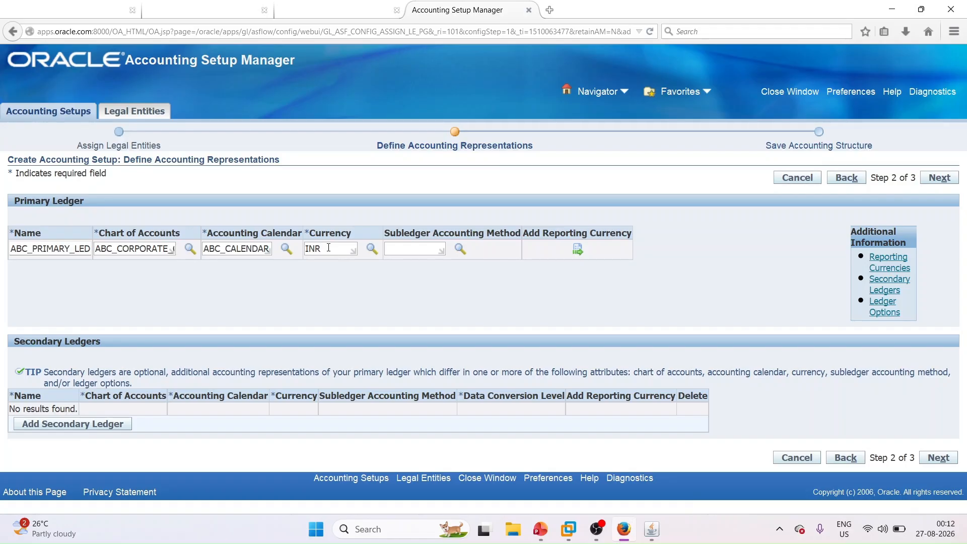
{"action": "key", "text": "Tab"}
Step: Set the primary ledger's subledger accounting method to Standard Accrual
{"action": "left_click", "coordinate": [405, 249]}
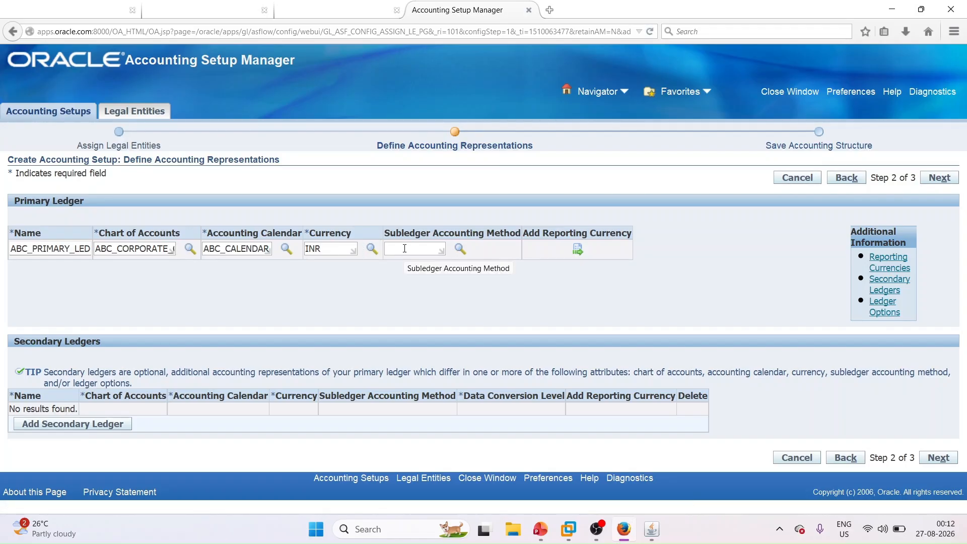
{"action": "type", "text": "ST"}
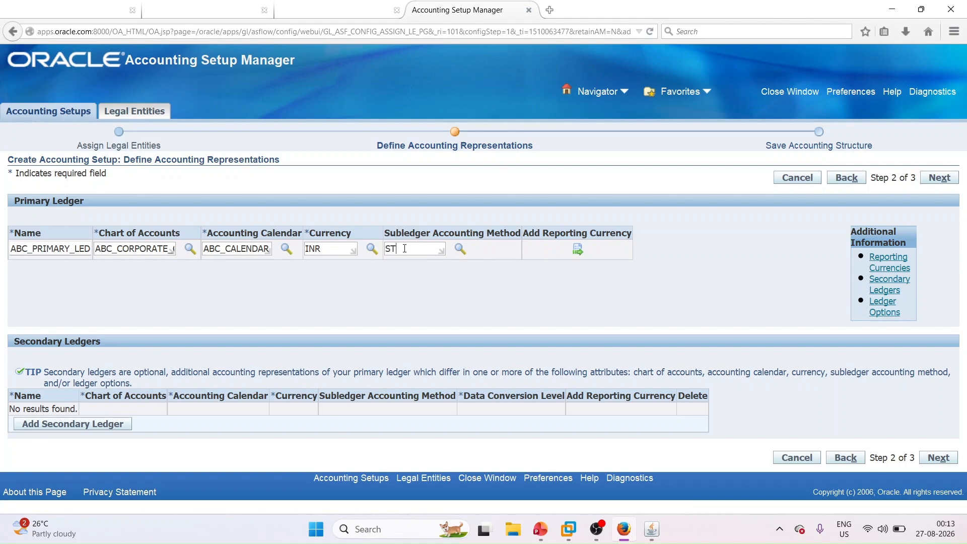
{"action": "type", "text": "AN"}
{"action": "key", "text": "Tab"}
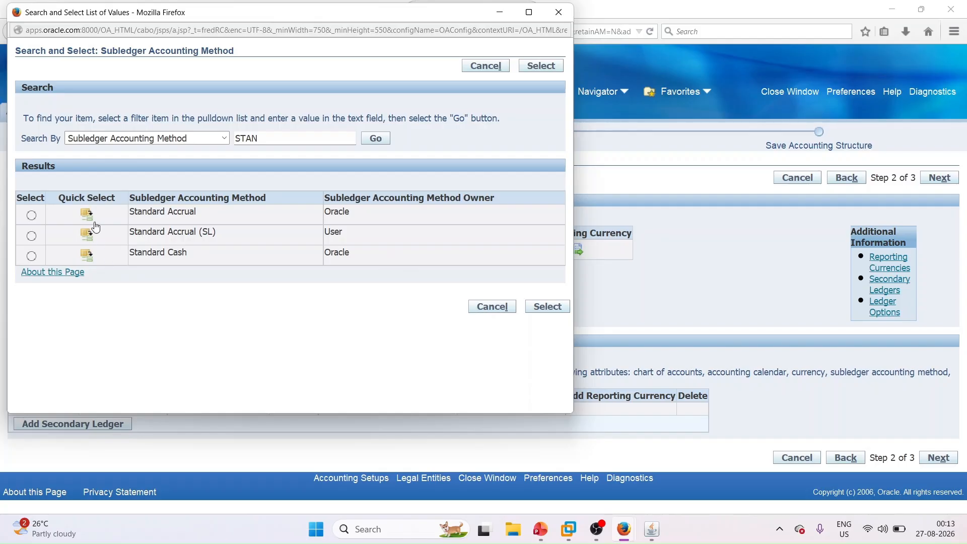
{"action": "left_click", "coordinate": [86, 214]}
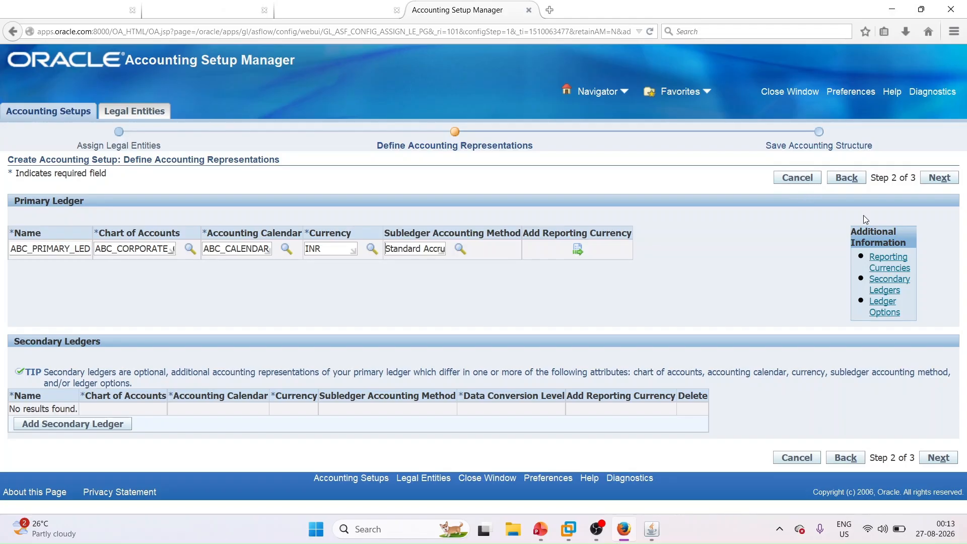
Step: Proceed to the review of the accounting structure and finish the setup to save it
{"action": "left_click", "coordinate": [937, 178]}
{"action": "left_click", "coordinate": [938, 179]}
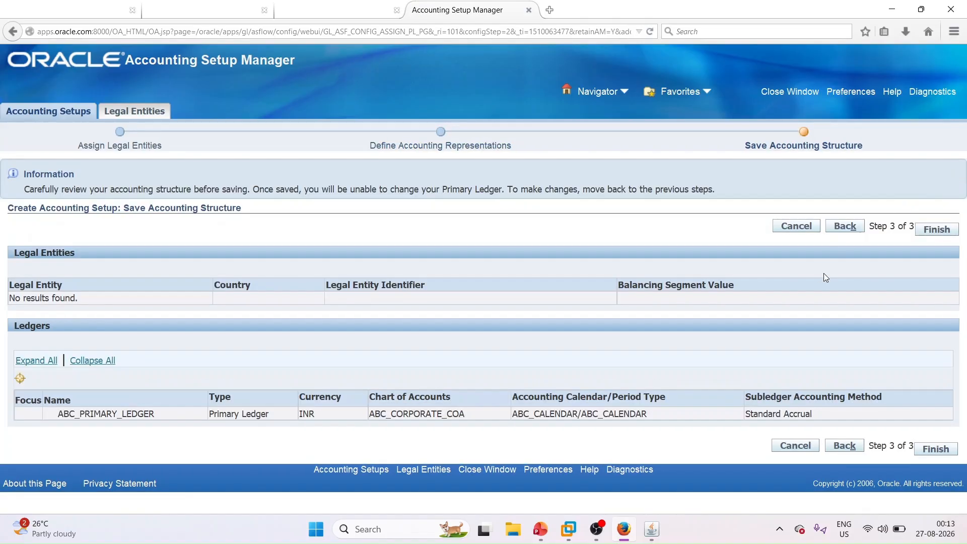
{"action": "left_click", "coordinate": [936, 230]}
{"action": "left_click", "coordinate": [936, 231]}
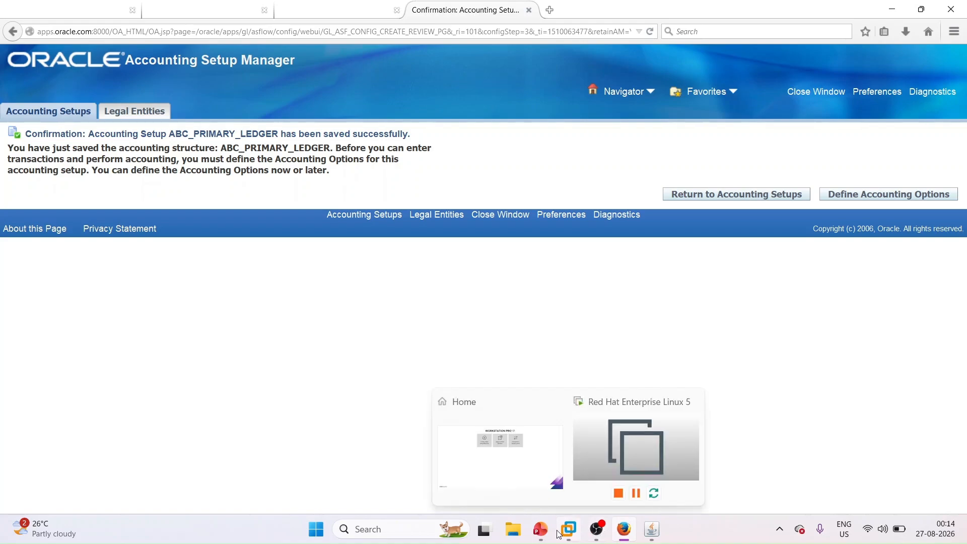
Step: Switch back to the PowerPoint presentation and show the GL Configuration Journey slide
{"action": "left_click", "coordinate": [541, 529]}
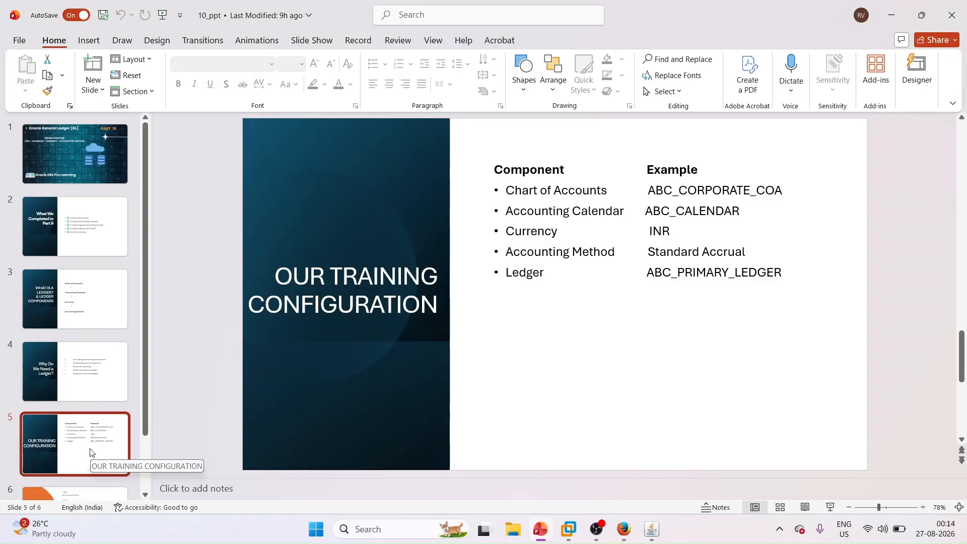
{"action": "scroll", "coordinate": [91, 445], "scroll_direction": "down", "scroll_amount": 2}
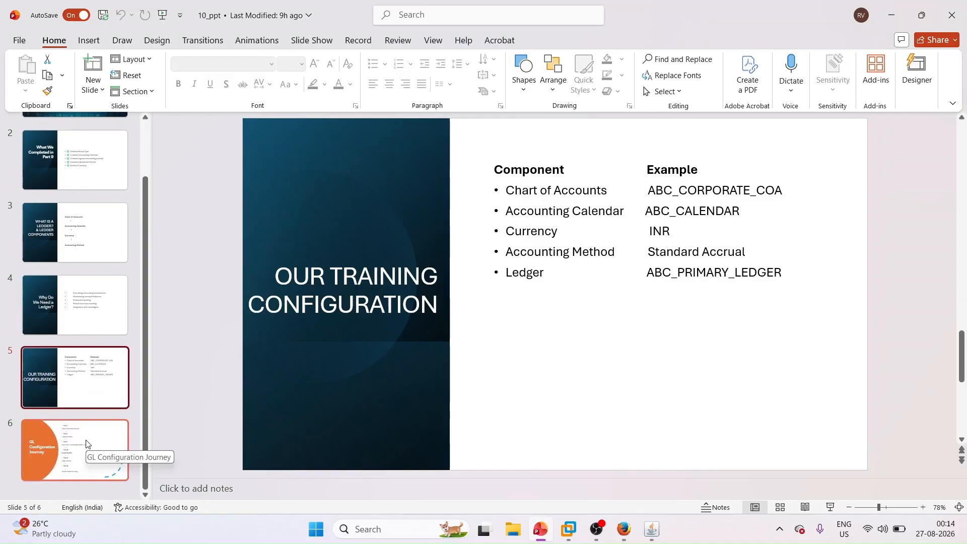
{"action": "left_click", "coordinate": [86, 443]}
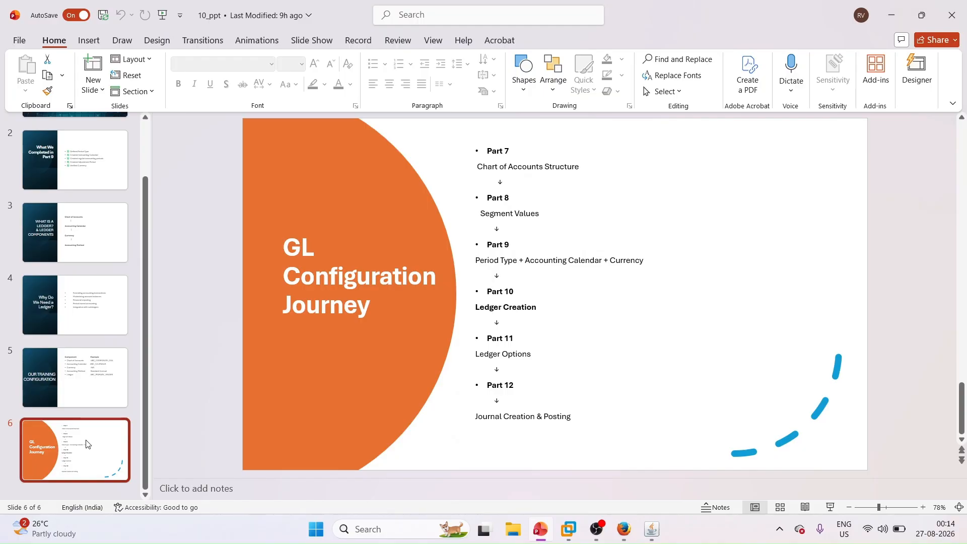